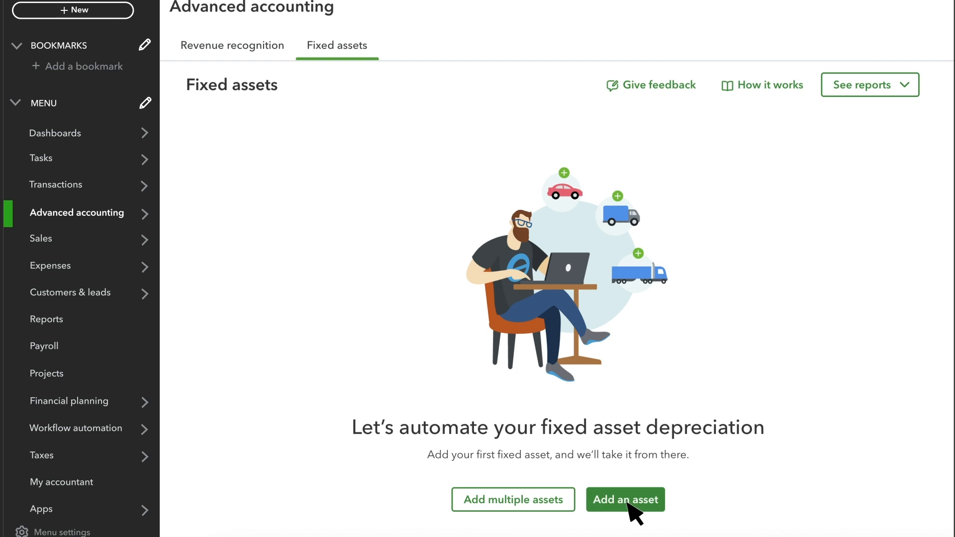
# Step: Start a new fixed asset named Refrigerator with a purchase price of £1,000.00 and a purchase date of 03/09/2025
pyautogui.click(627, 500)
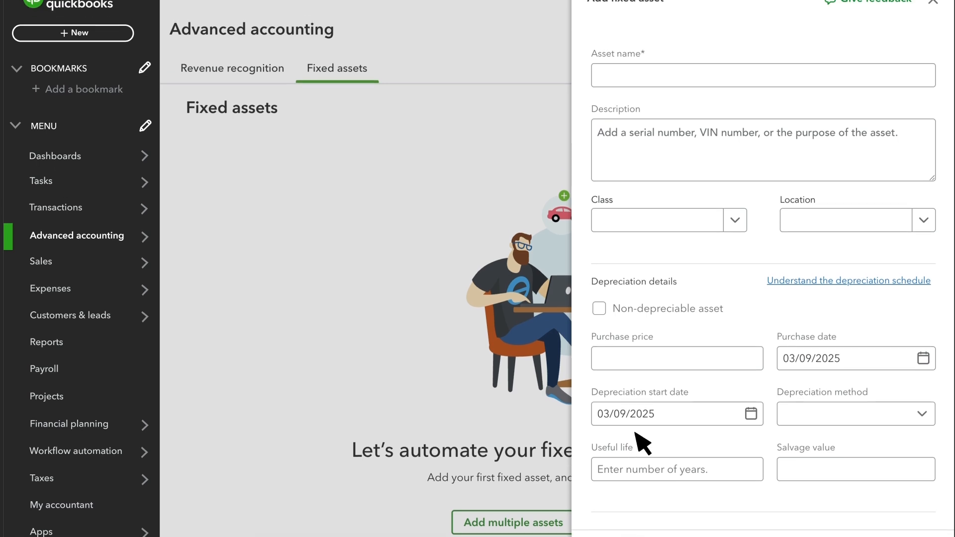
pyautogui.click(666, 111)
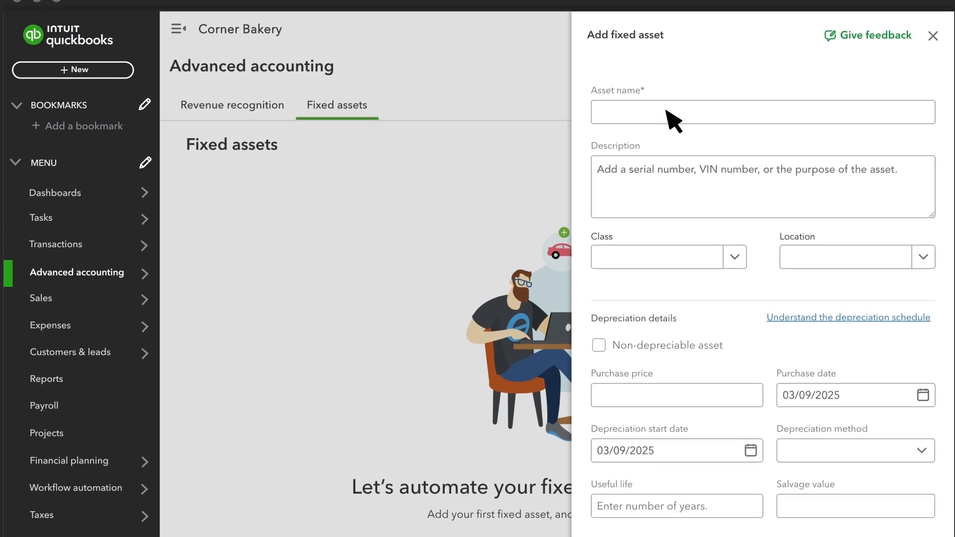
pyautogui.write('Refrigerator')
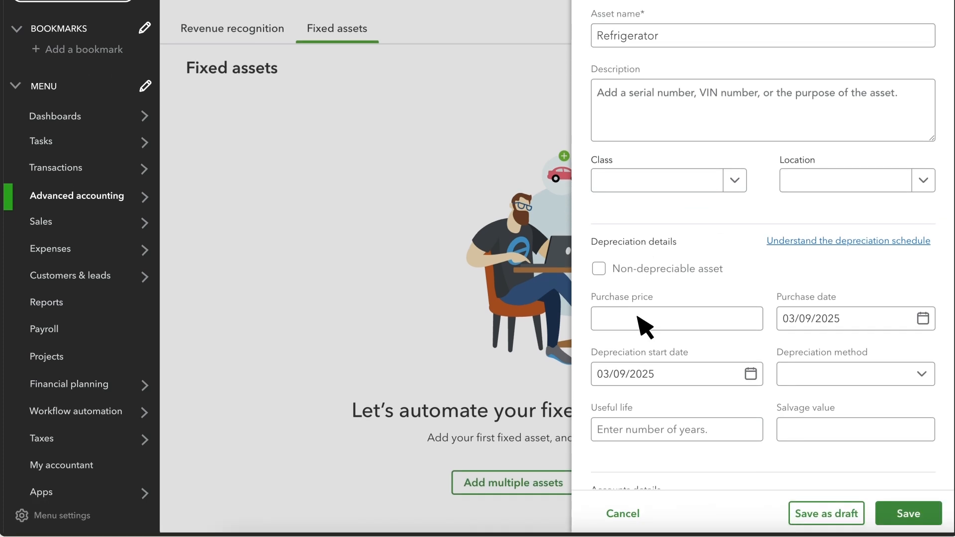
pyautogui.click(637, 317)
pyautogui.write('1000')
pyautogui.click(923, 319)
pyautogui.click(906, 318)
# Step: Set the asset's depreciation method to Straight Line, its useful life to 5 years and its salvage value to £100.00
pyautogui.click(921, 373)
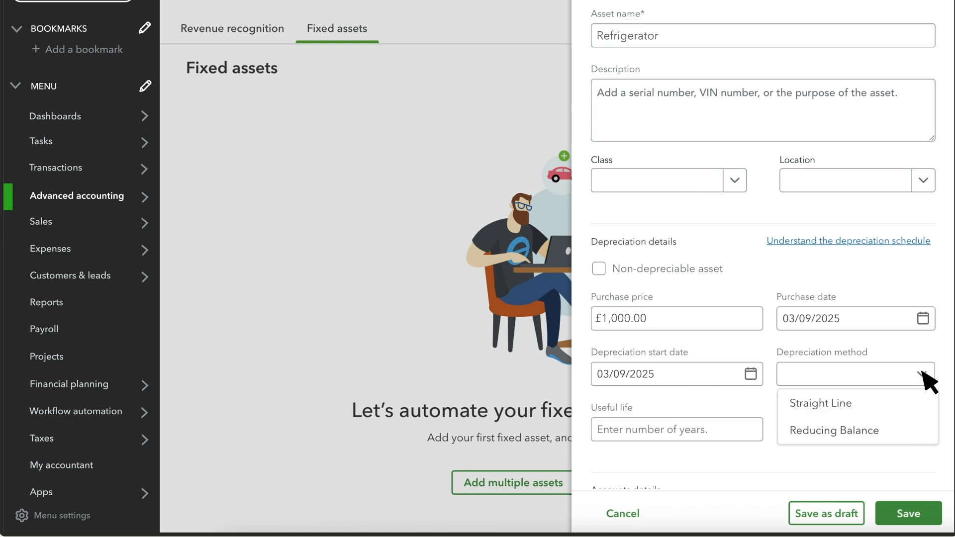
pyautogui.click(895, 402)
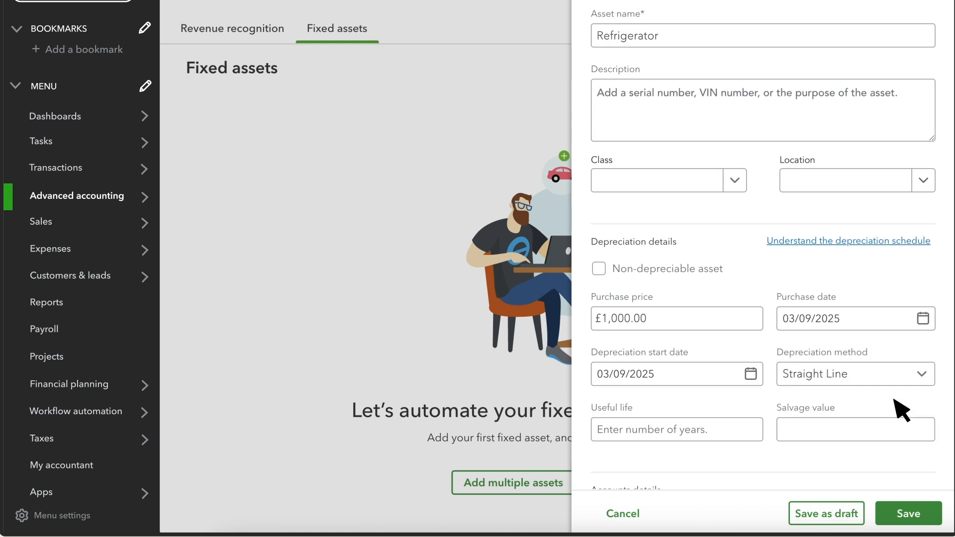
pyautogui.click(658, 436)
pyautogui.write('5')
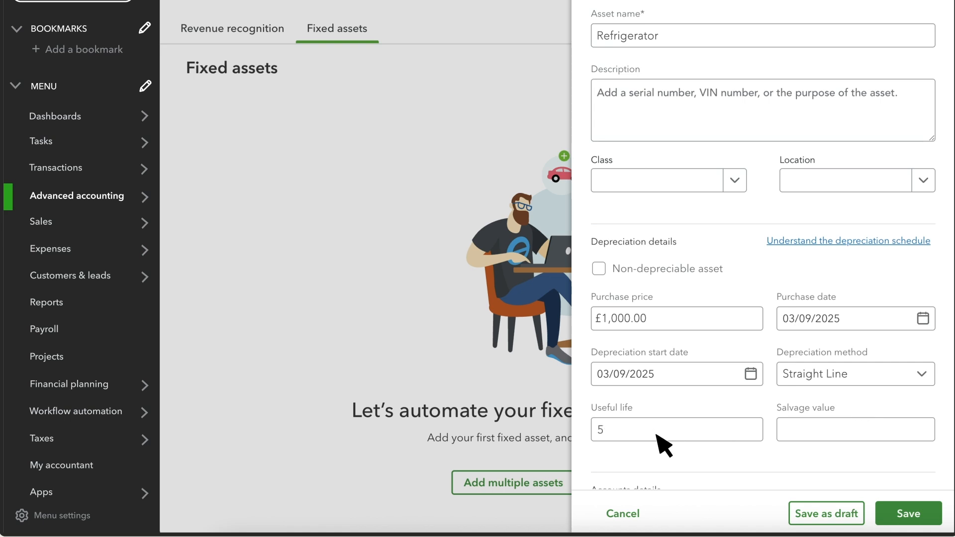
pyautogui.click(860, 427)
pyautogui.write('100.00')
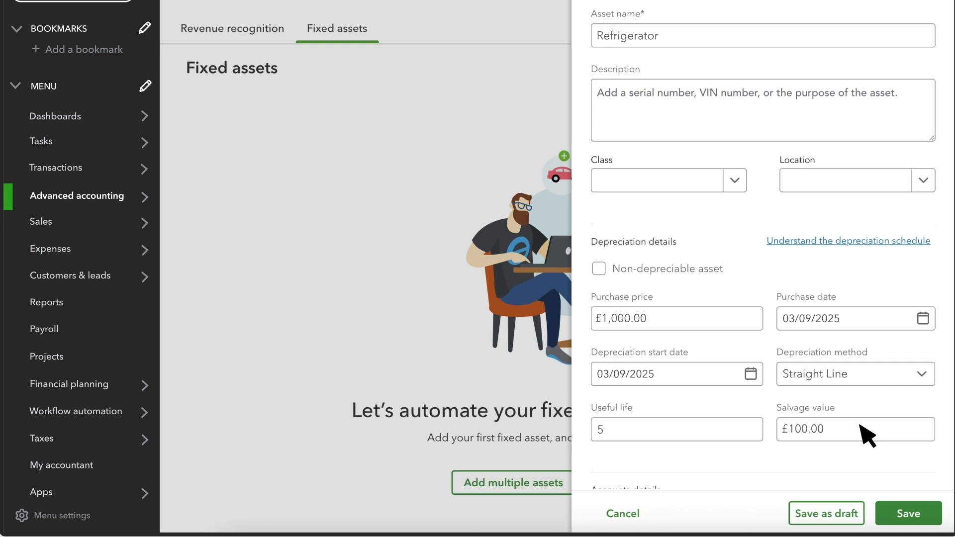
# Step: Assign Other Fixed Asset as asset and accumulated depreciation account and Other Expenses - GBP as depreciation expense account, and save the asset
pyautogui.scroll(-5, 796, 398)
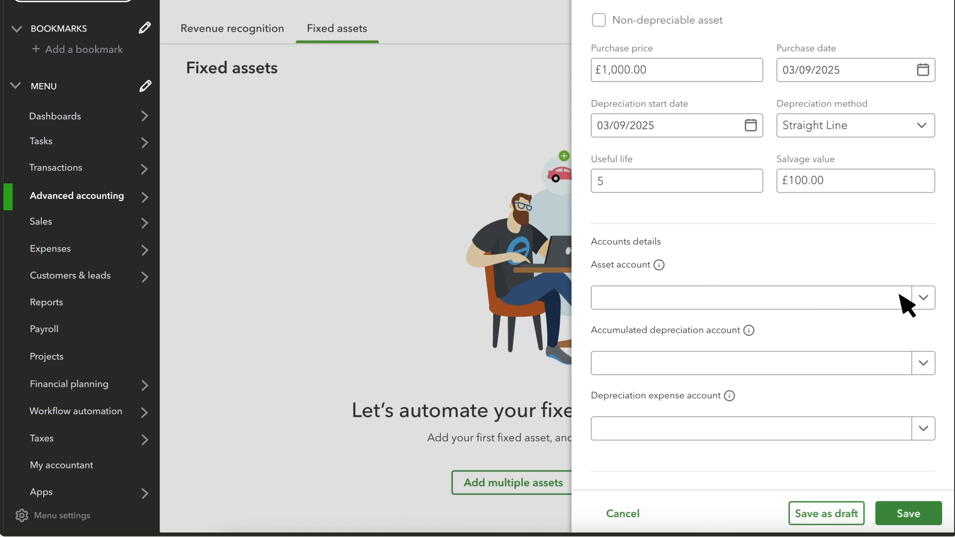
pyautogui.click(924, 299)
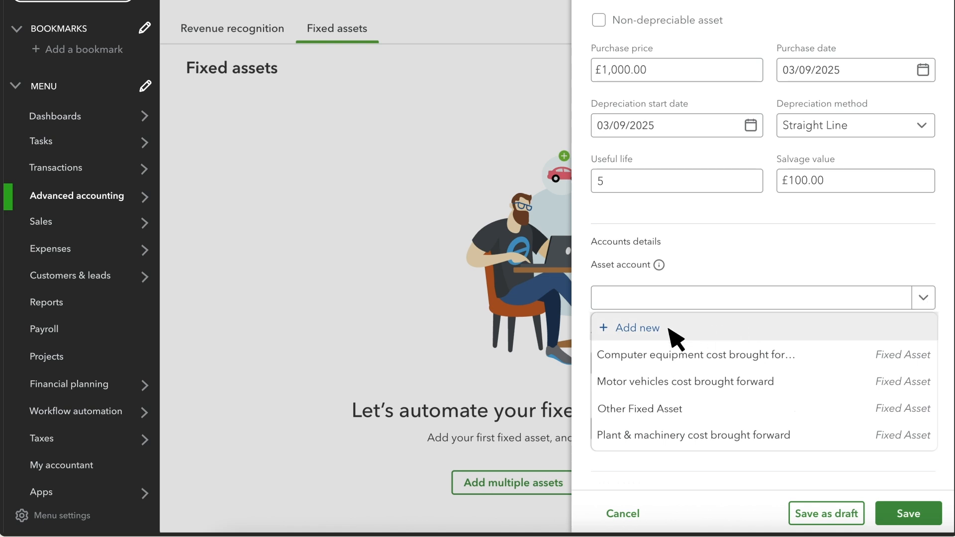
pyautogui.click(676, 407)
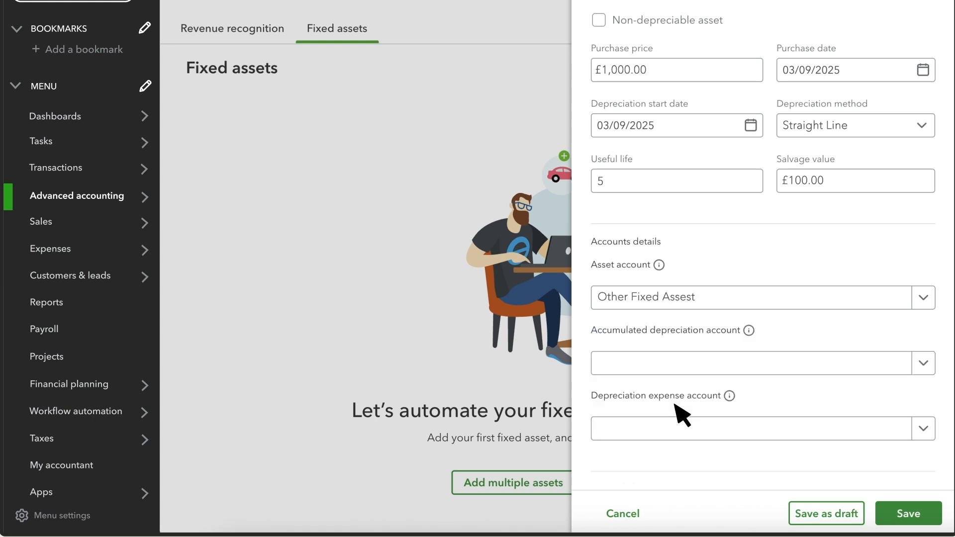
pyautogui.click(923, 364)
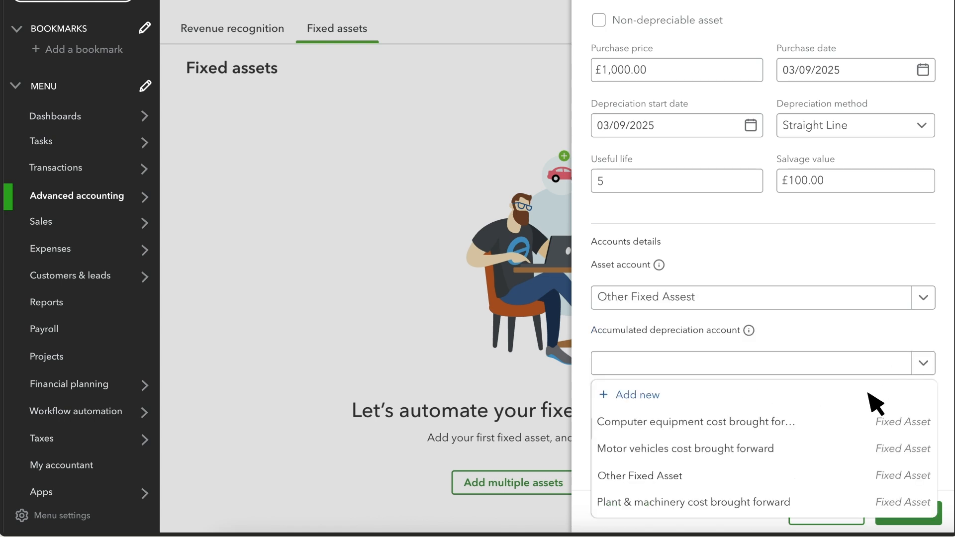
pyautogui.click(723, 480)
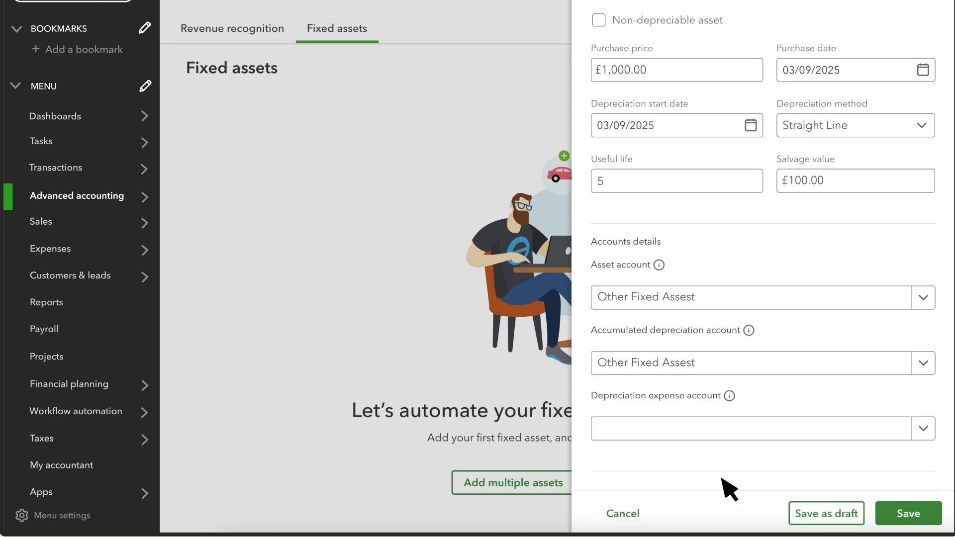
pyautogui.click(923, 428)
pyautogui.click(693, 391)
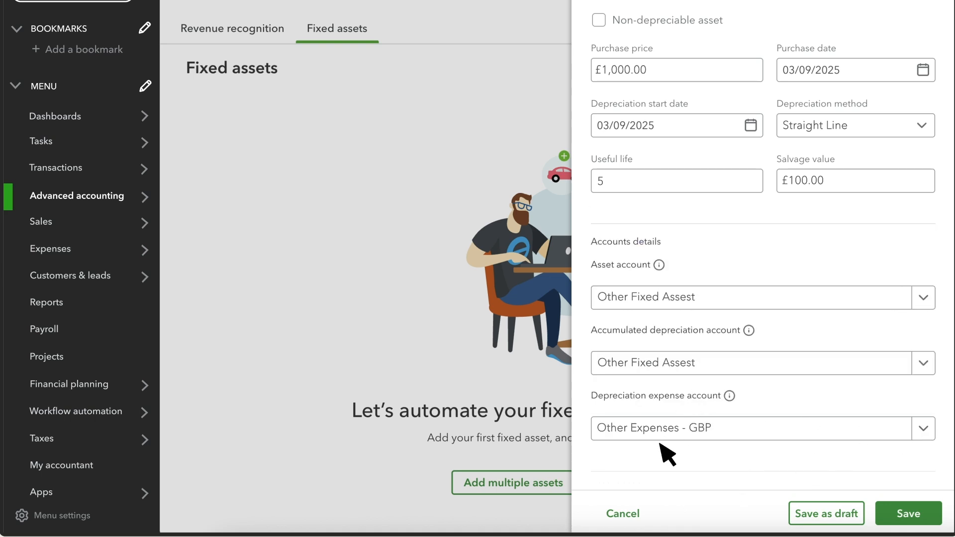
pyautogui.click(920, 518)
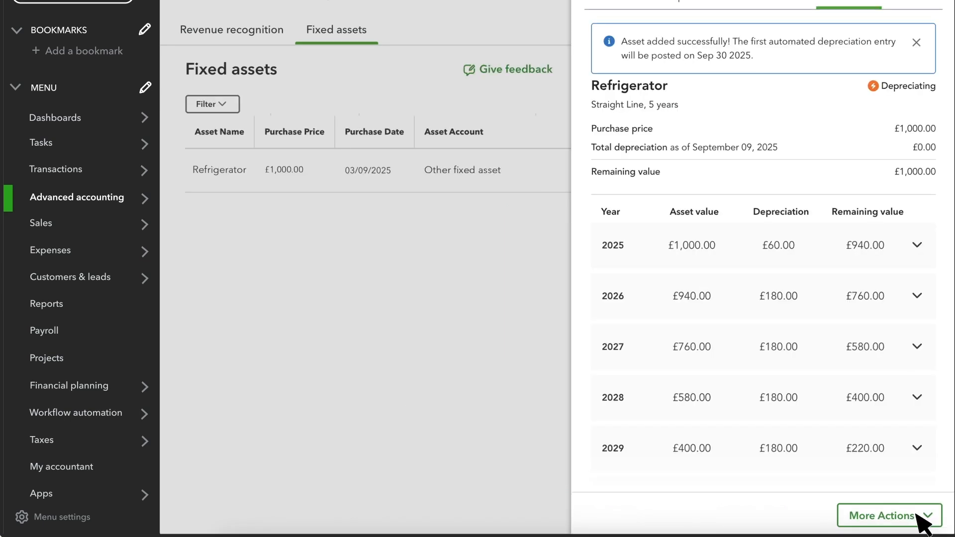
# Step: Review the Refrigerator's monthly depreciation for 2025 and its setup details, close them and look at the asset's available actions
pyautogui.click(917, 245)
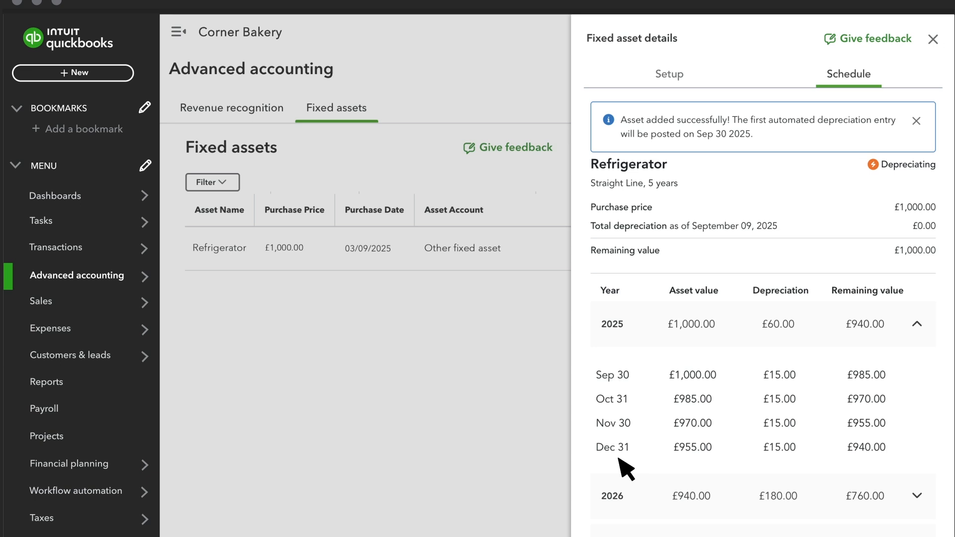
pyautogui.click(667, 82)
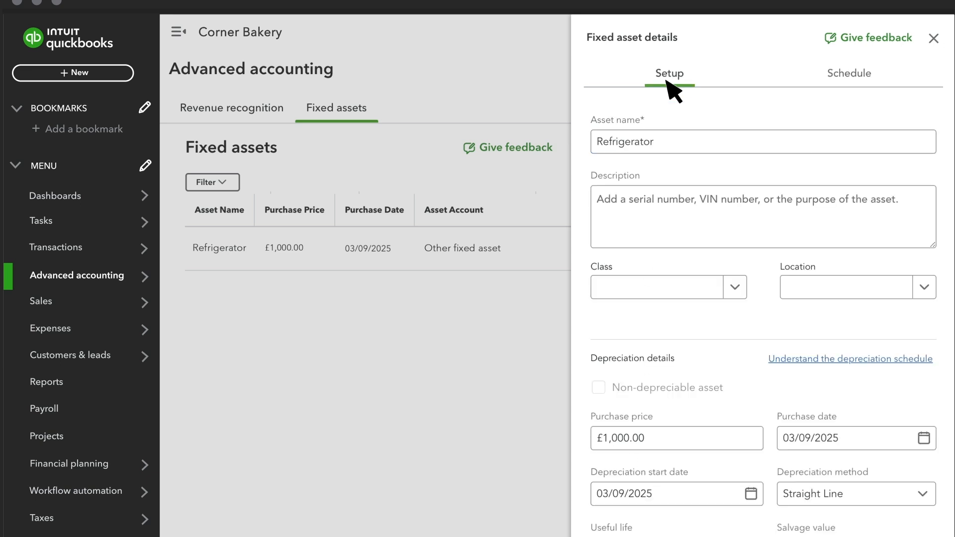
pyautogui.click(933, 39)
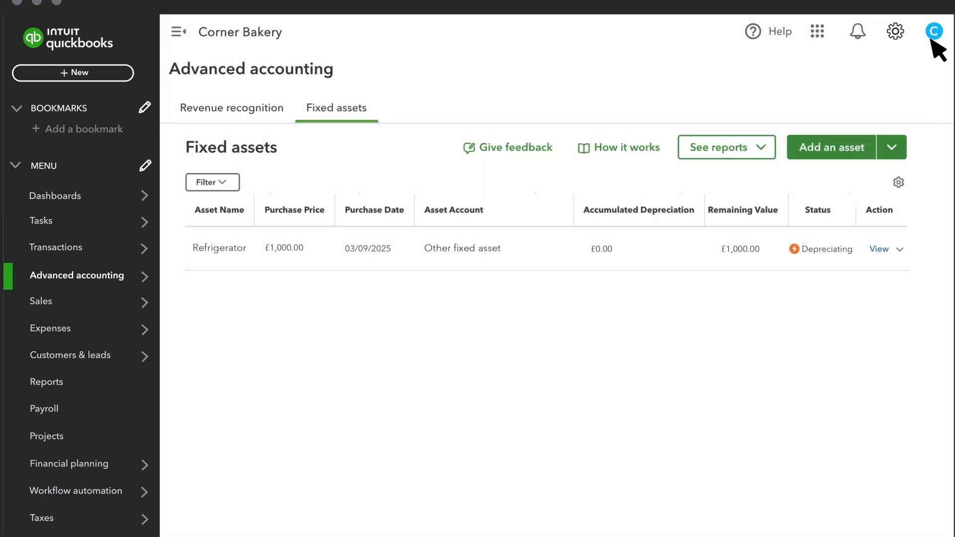
pyautogui.click(900, 249)
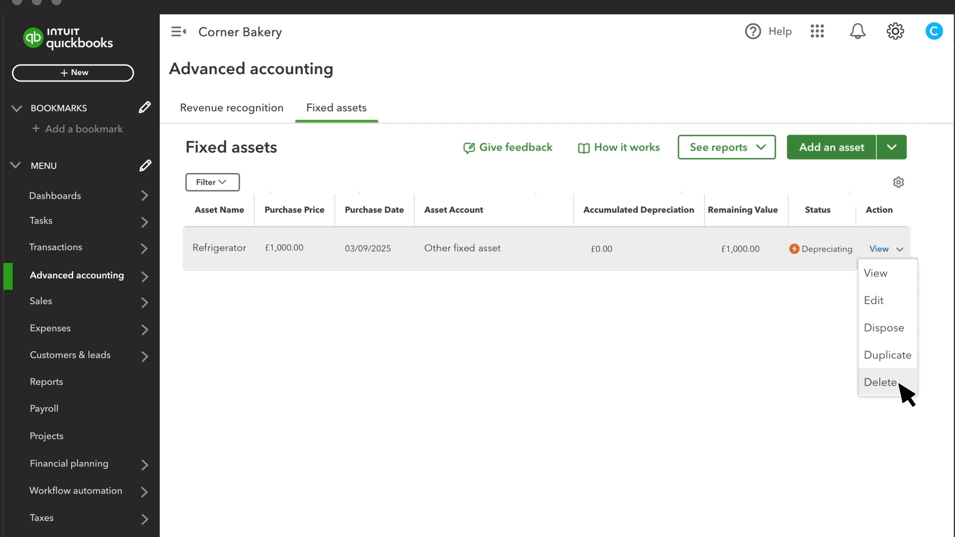
# Step: Add multiple assets, with the Salvage value column moved ahead of Purchase price, and save the Office Furniture, Computers and Truck rows
pyautogui.click(892, 148)
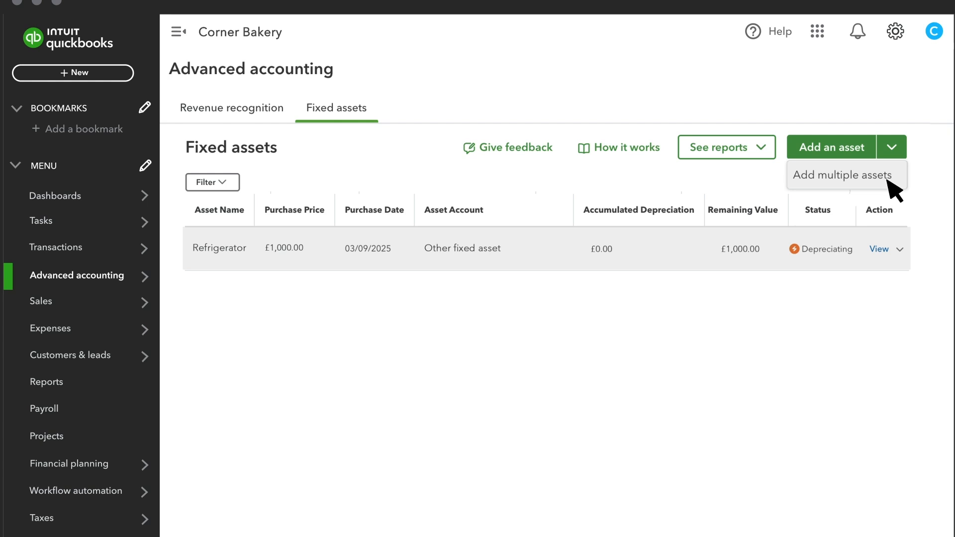
pyautogui.click(888, 180)
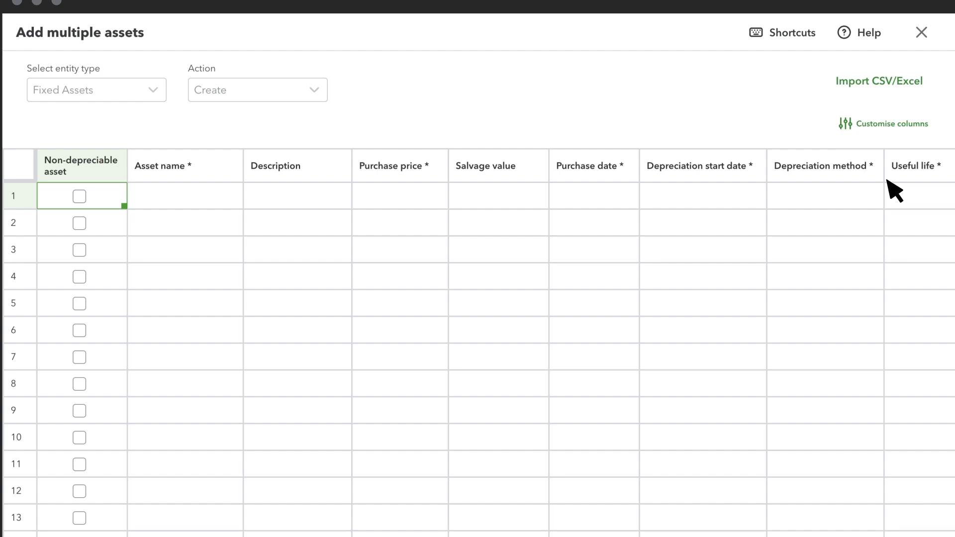
pyautogui.click(888, 126)
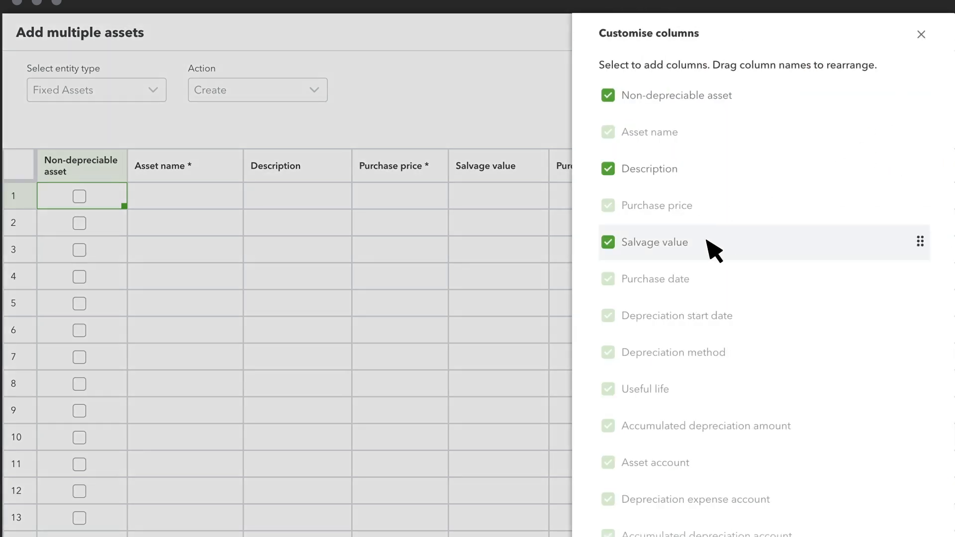
pyautogui.moveTo(706, 239); pyautogui.dragTo(706, 161)
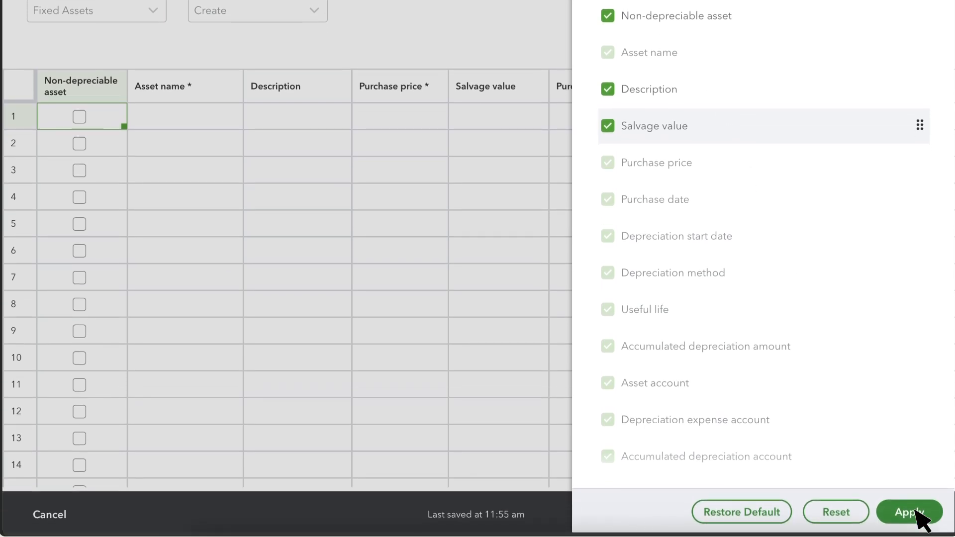
pyautogui.click(916, 512)
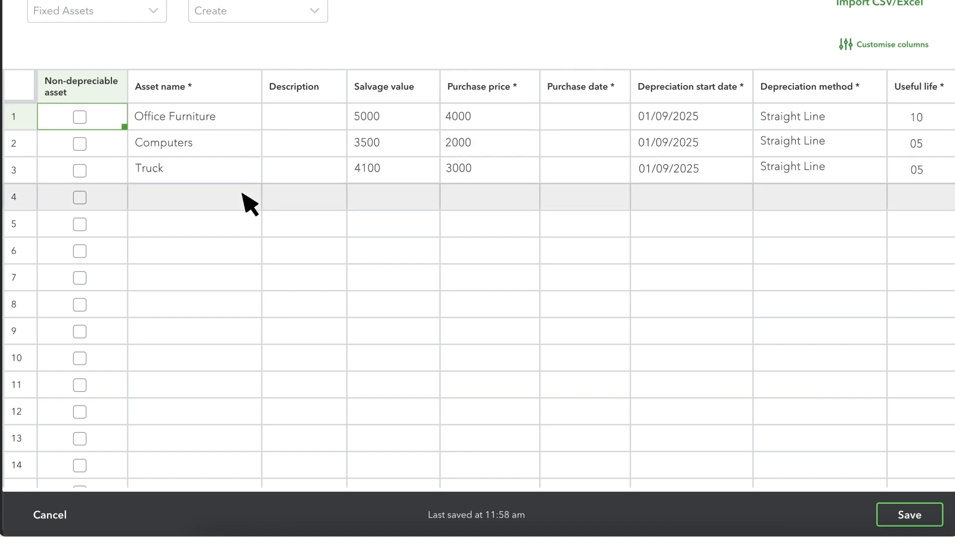
pyautogui.click(915, 516)
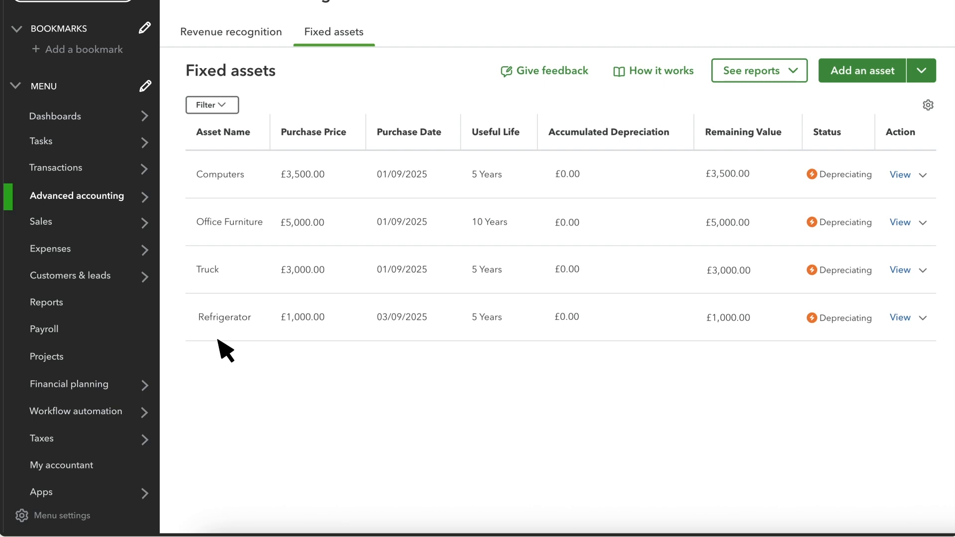
# Step: Filter the chart of accounts for Refrigerator to check its account balance
pyautogui.moveTo(85, 167)
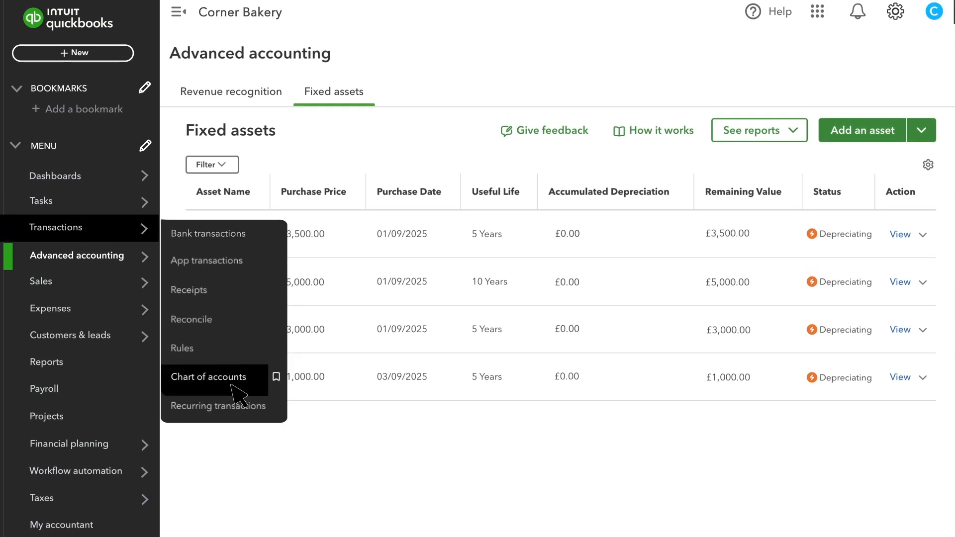
pyautogui.click(238, 391)
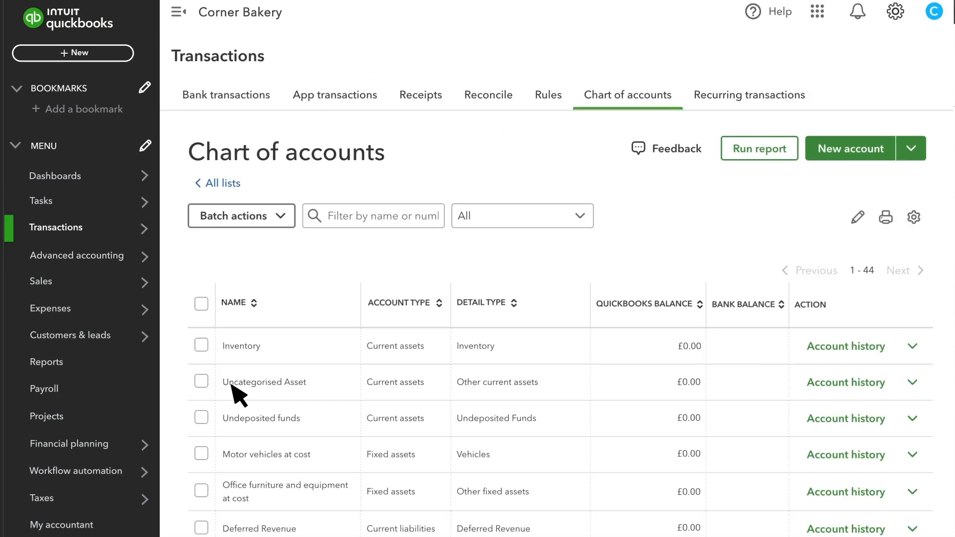
pyautogui.click(393, 217)
pyautogui.write('Refrigerator')
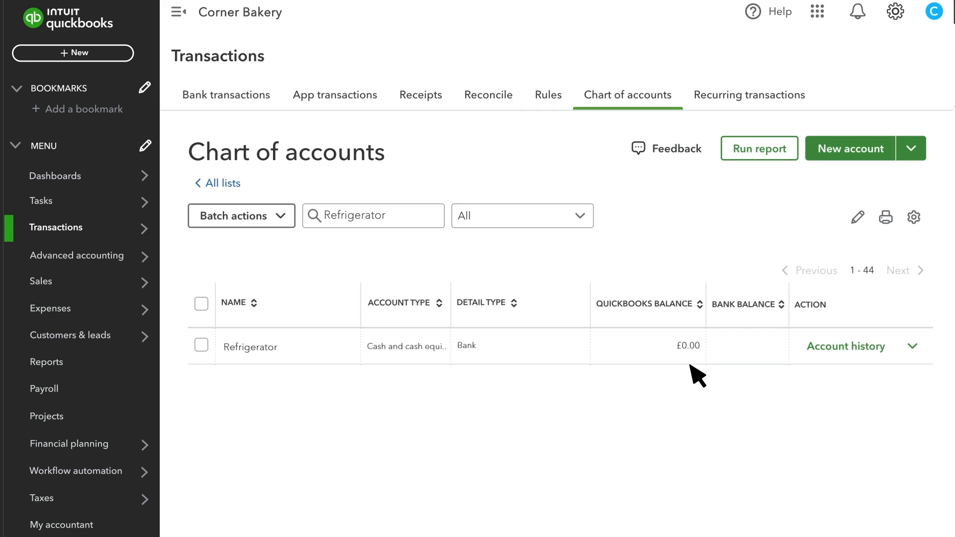
pyautogui.click(65, 52)
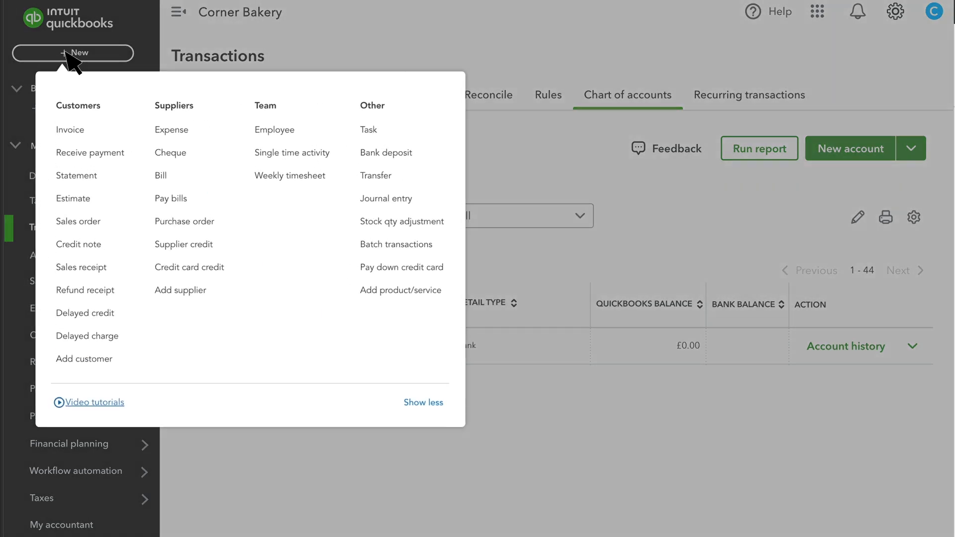
pyautogui.click(574, 256)
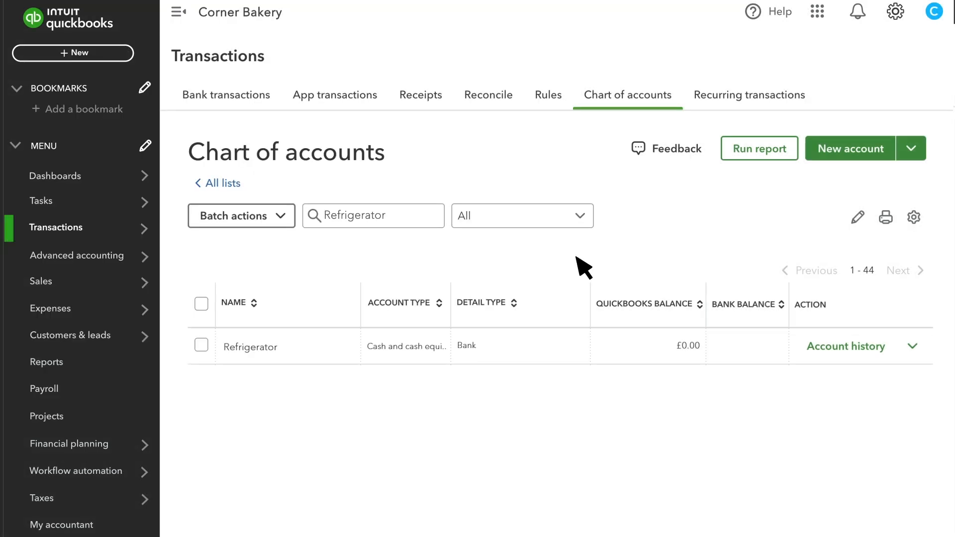
# Step: Open the Refrigerator bank transaction dated 03/09/2025 to view its categorisation details
pyautogui.moveTo(149, 231)
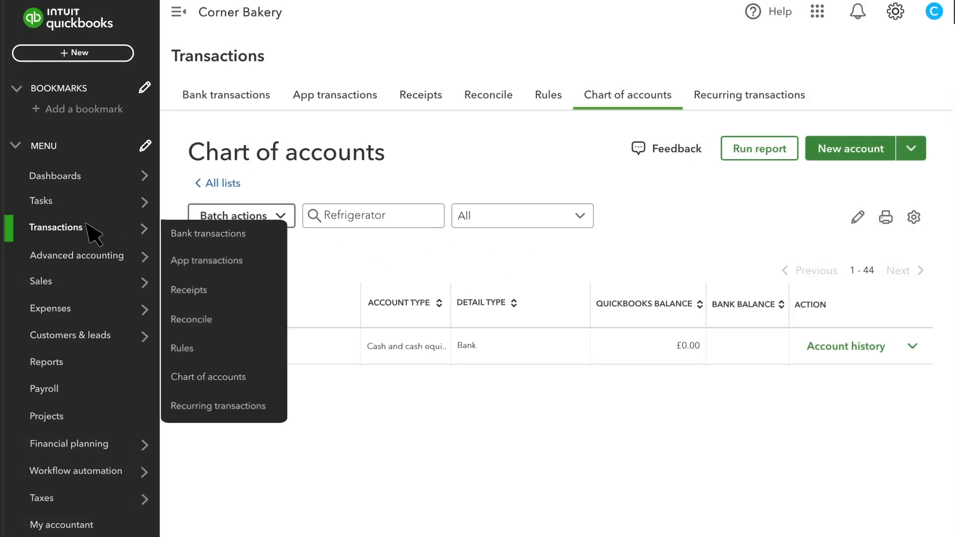
pyautogui.click(240, 234)
pyautogui.scroll(-5, 239, 246)
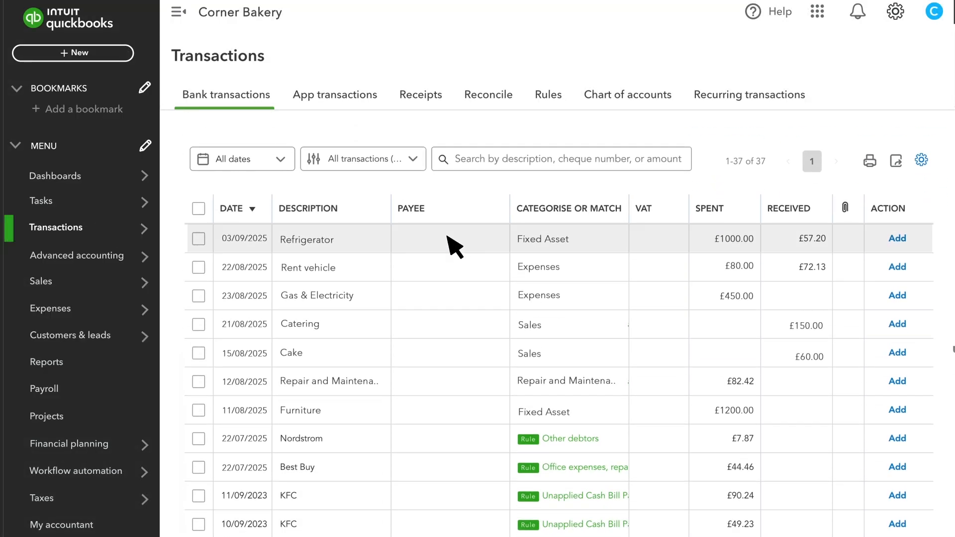
pyautogui.click(362, 246)
pyautogui.scroll(-1, 437, 298)
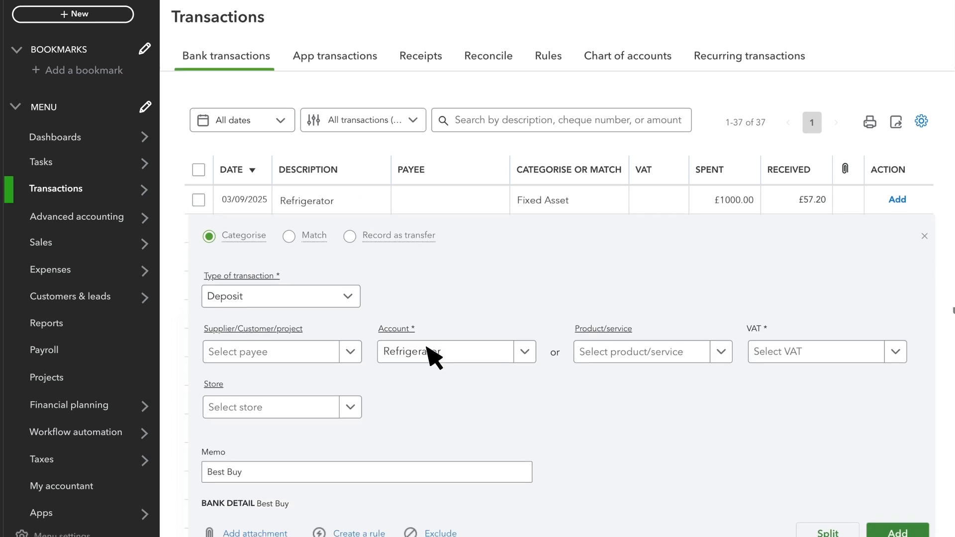